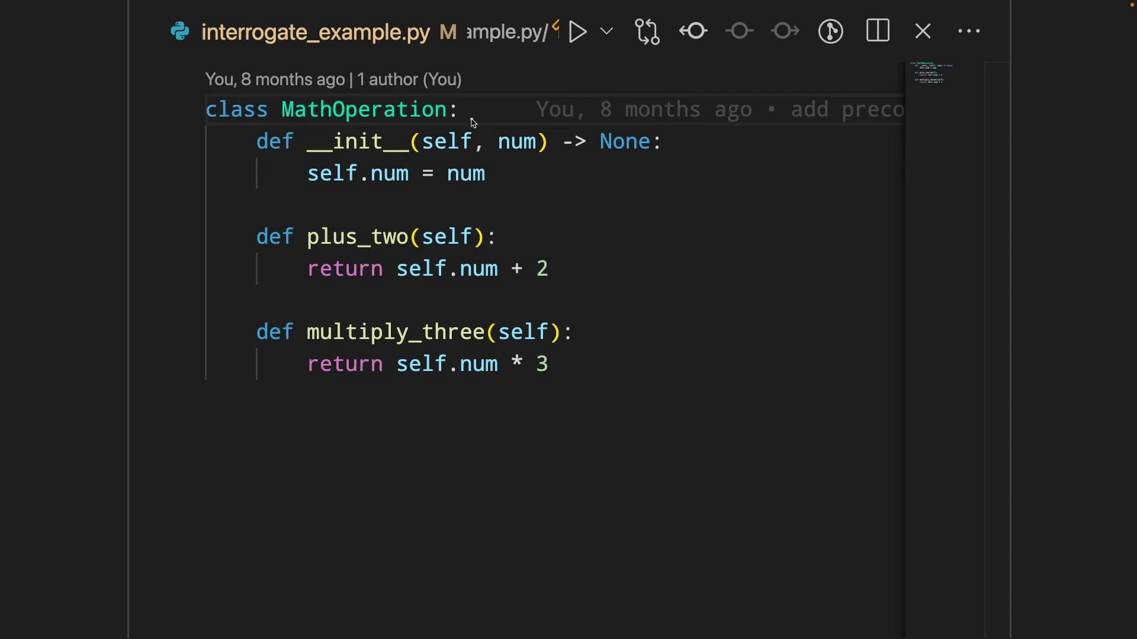
Highlight the undocumented MathOperation class code in interrogate_example.py.
drag(471, 124, 544, 87)
drag(505, 244, 647, 244)
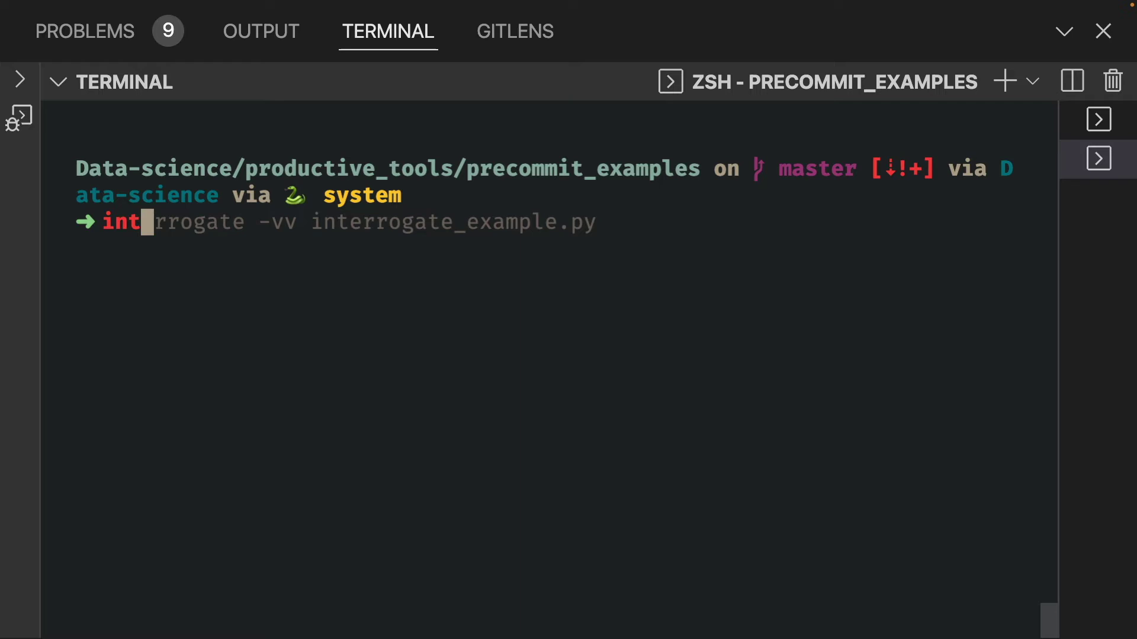
text(errogate interrogate_example.py)
Run interrogate on interrogate_example.py and review the FAILED result: 0.0% against 80.0% minimum.
key(Return)
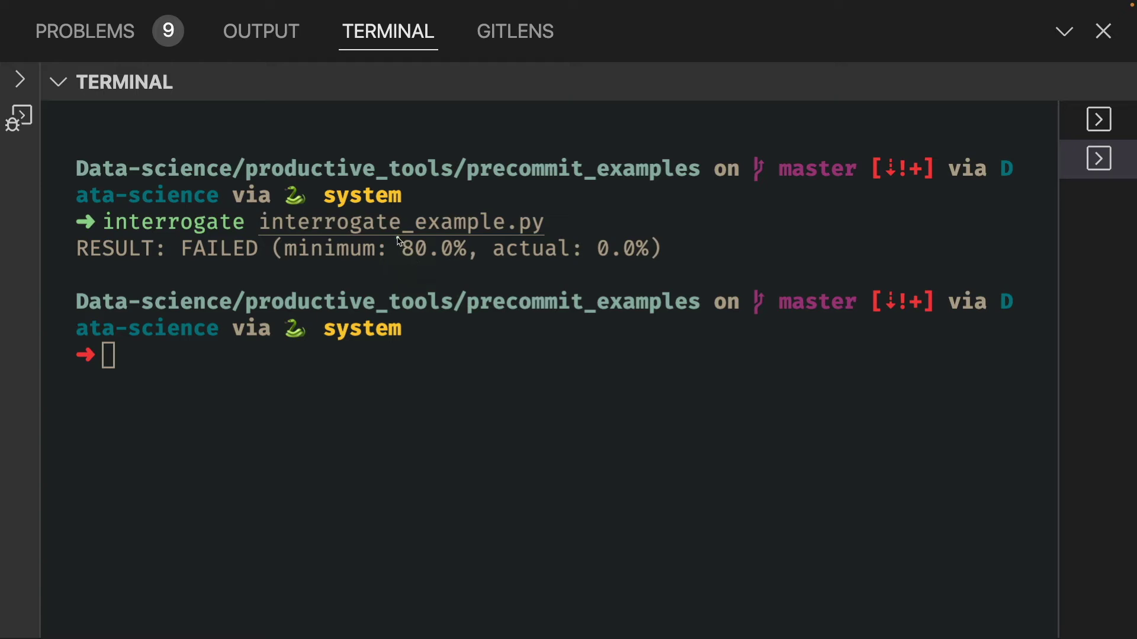
drag(397, 239, 476, 268)
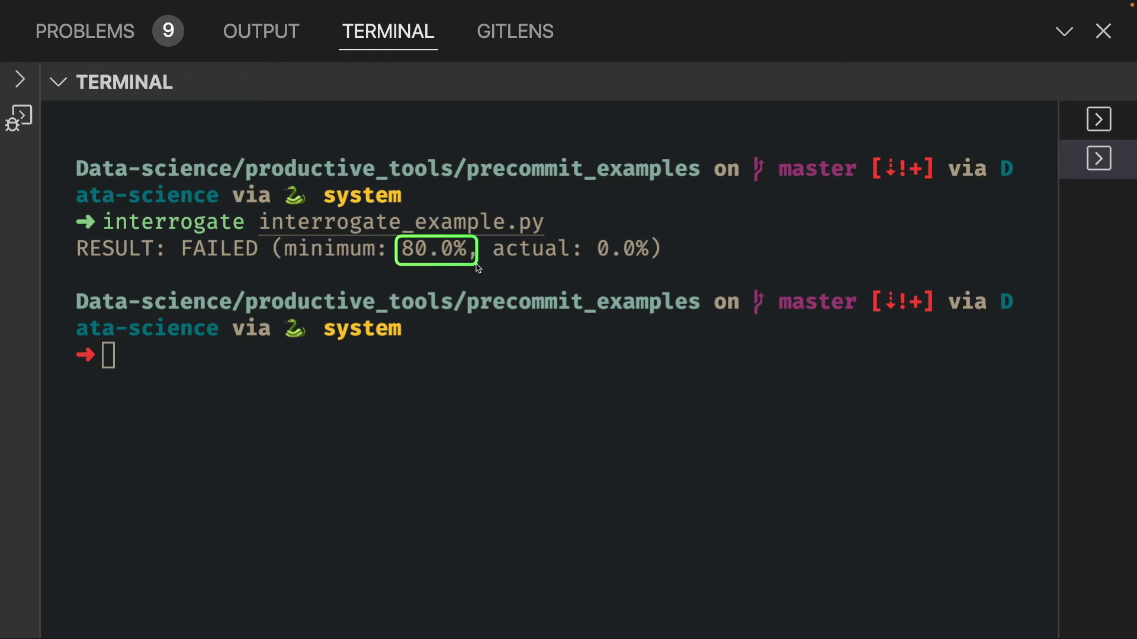
drag(592, 233, 666, 274)
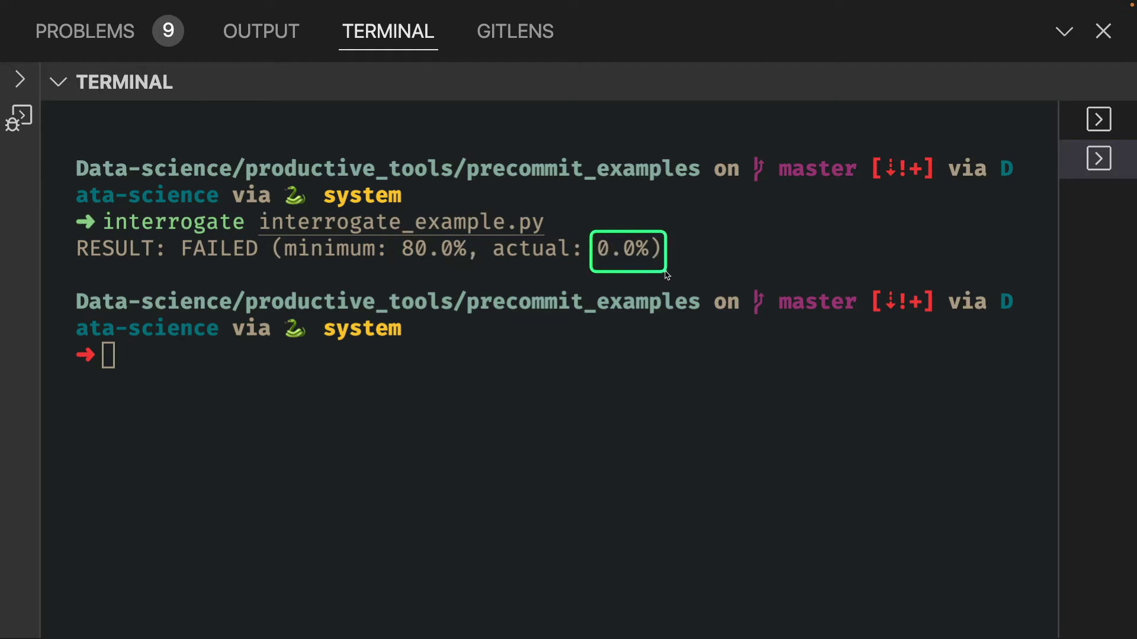
click(664, 271)
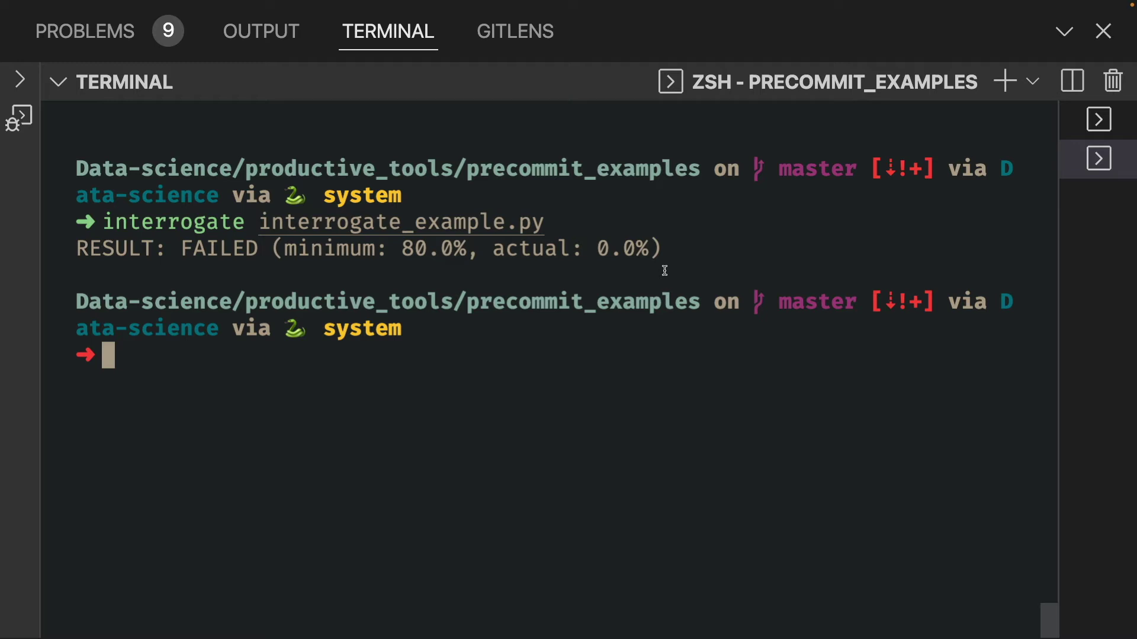
text(interrogate -v)
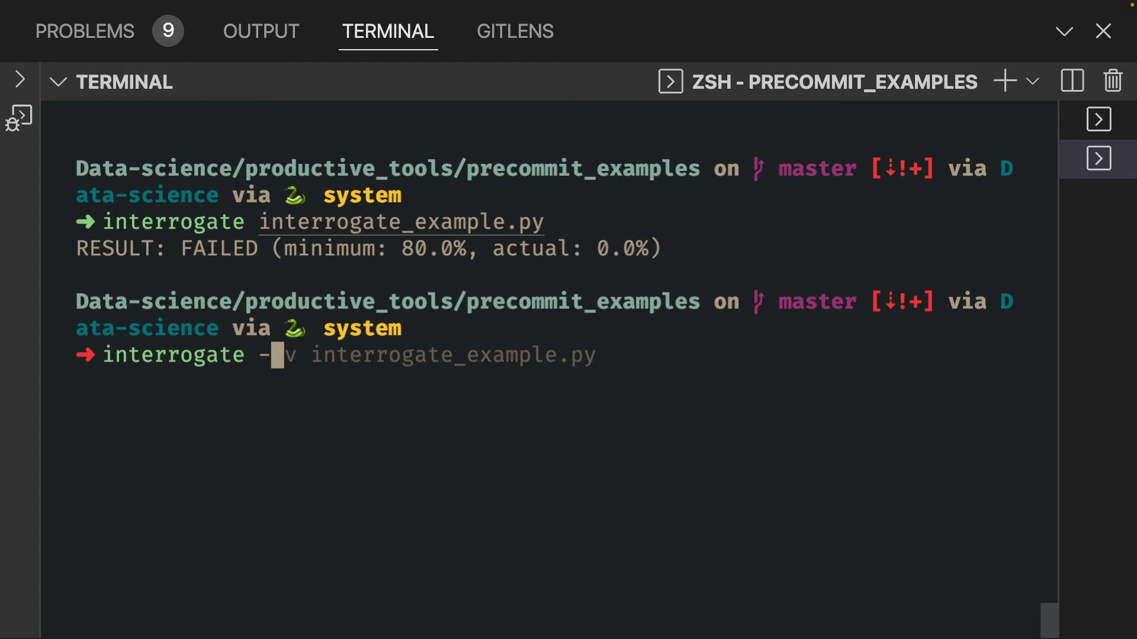
text(v)
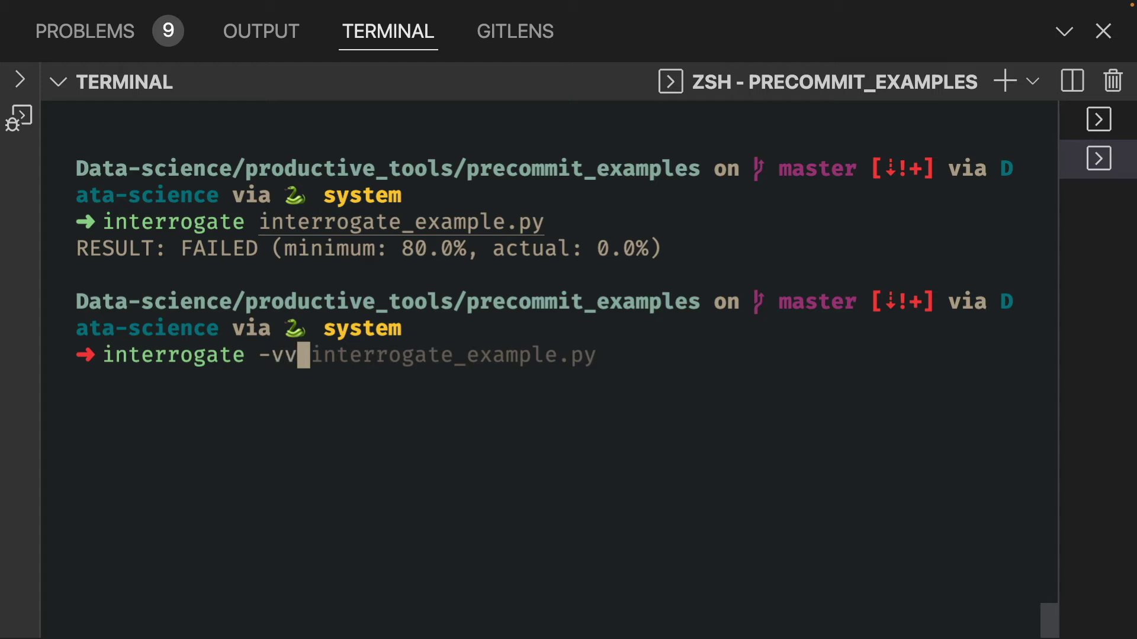
Run 'interrogate -vv interrogate_example.py' and review the report showing every item MISSED.
key(Right)
key(Return)
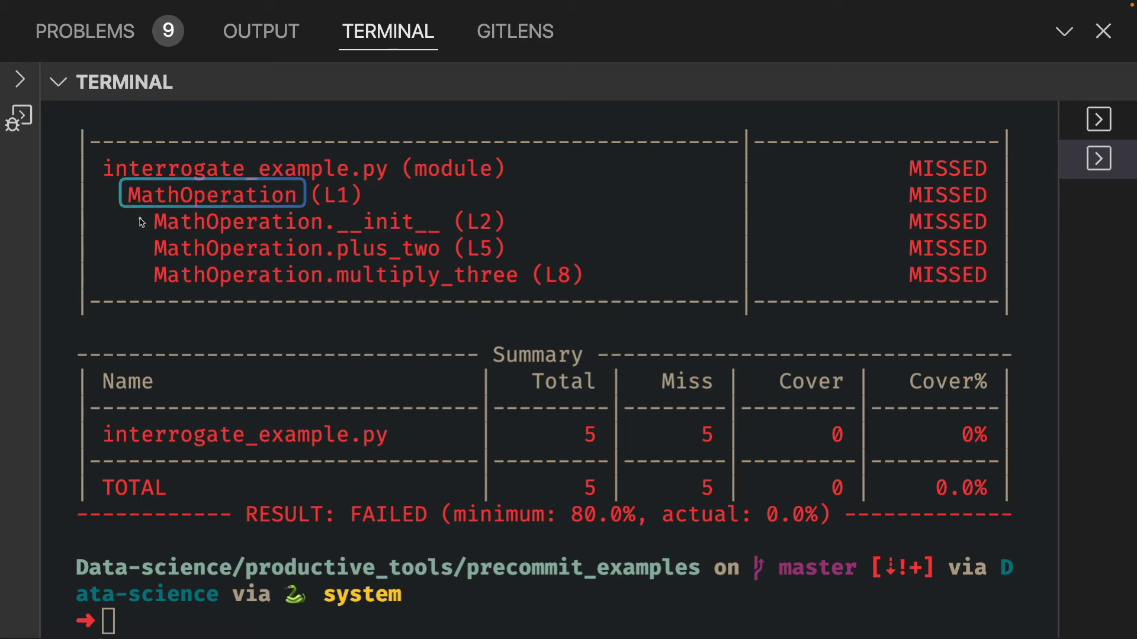
drag(147, 216, 600, 287)
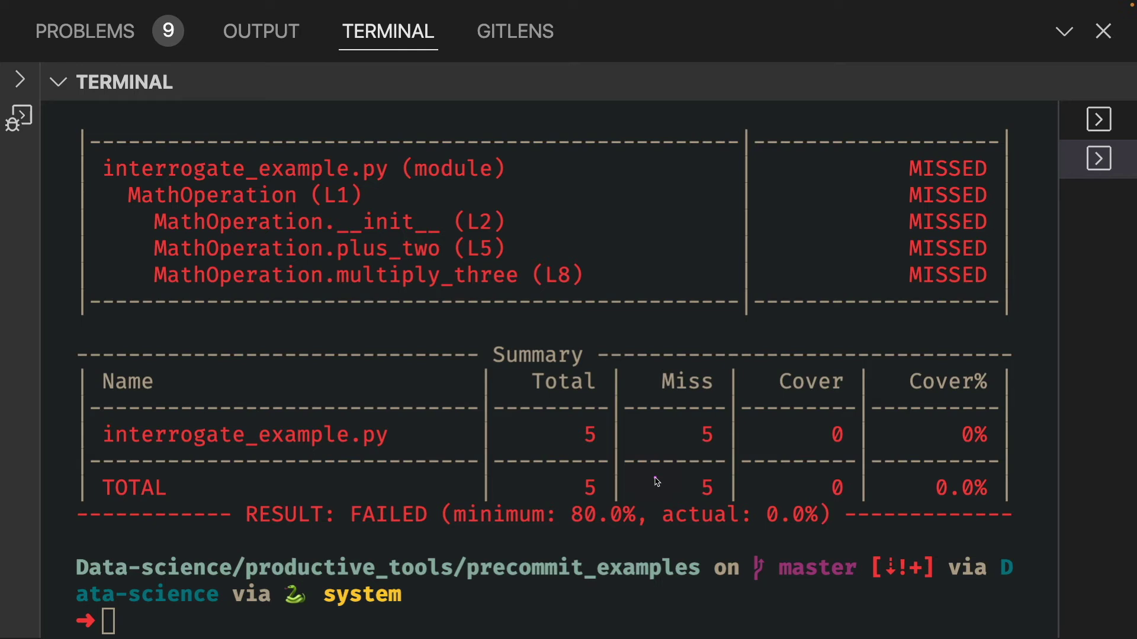
drag(569, 412, 610, 457)
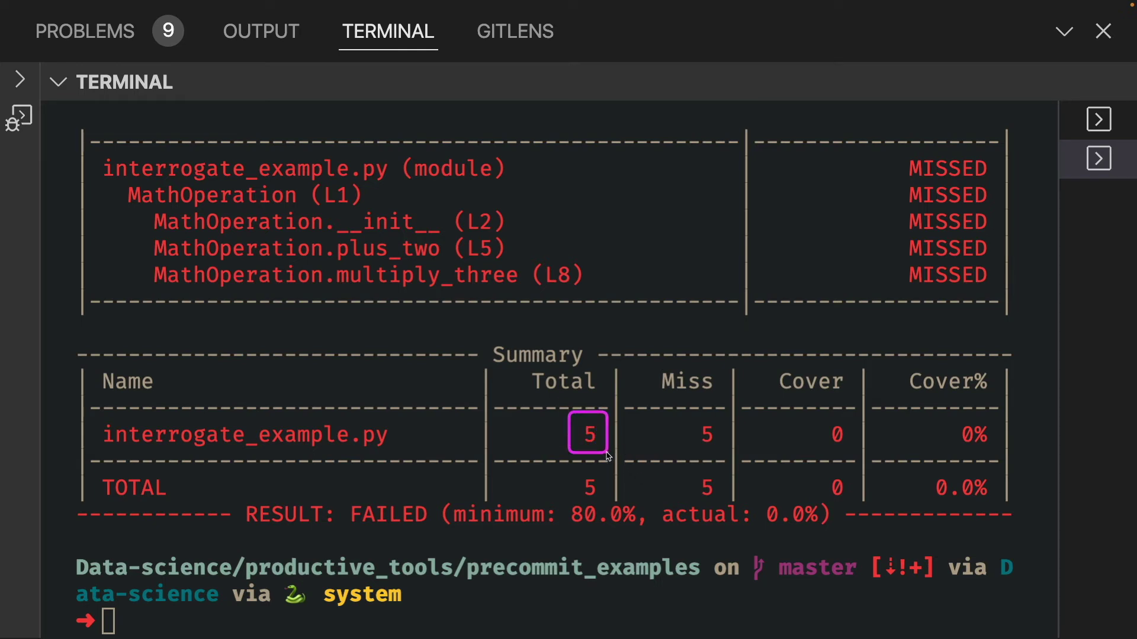
drag(952, 414, 1000, 462)
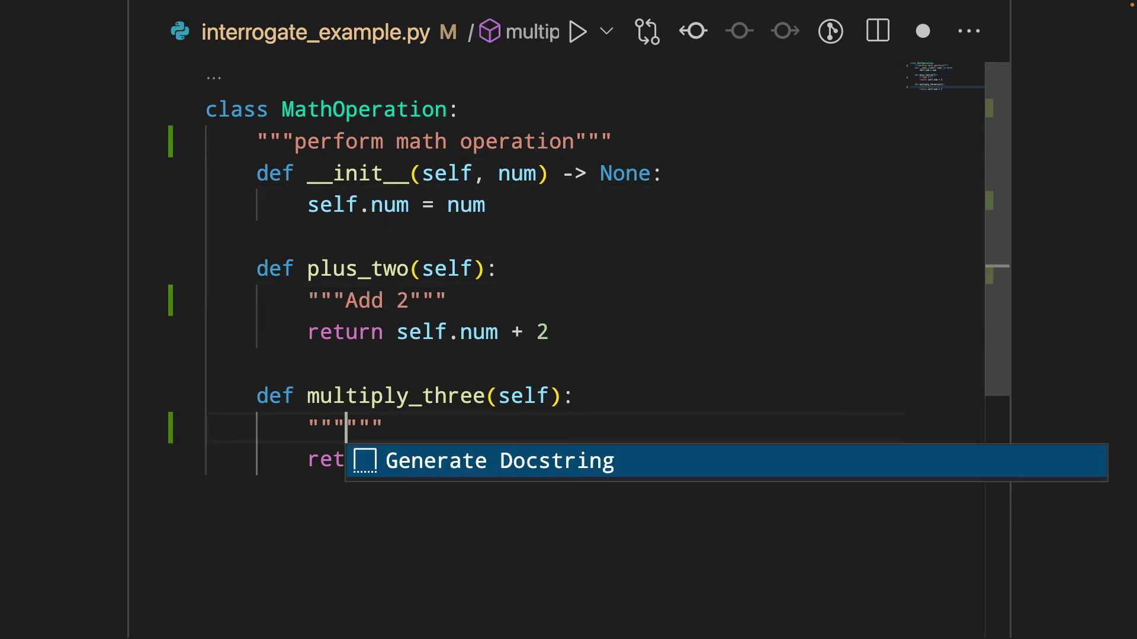
Move the cursor to the empty line above the MathOperation class.
key(Up)
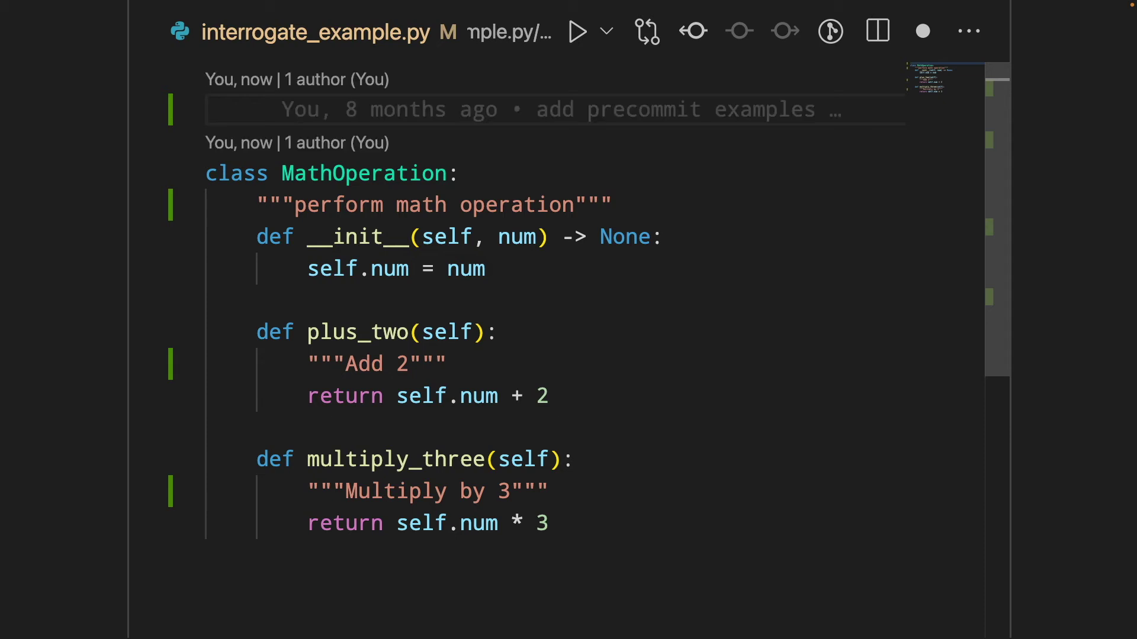
text(""")
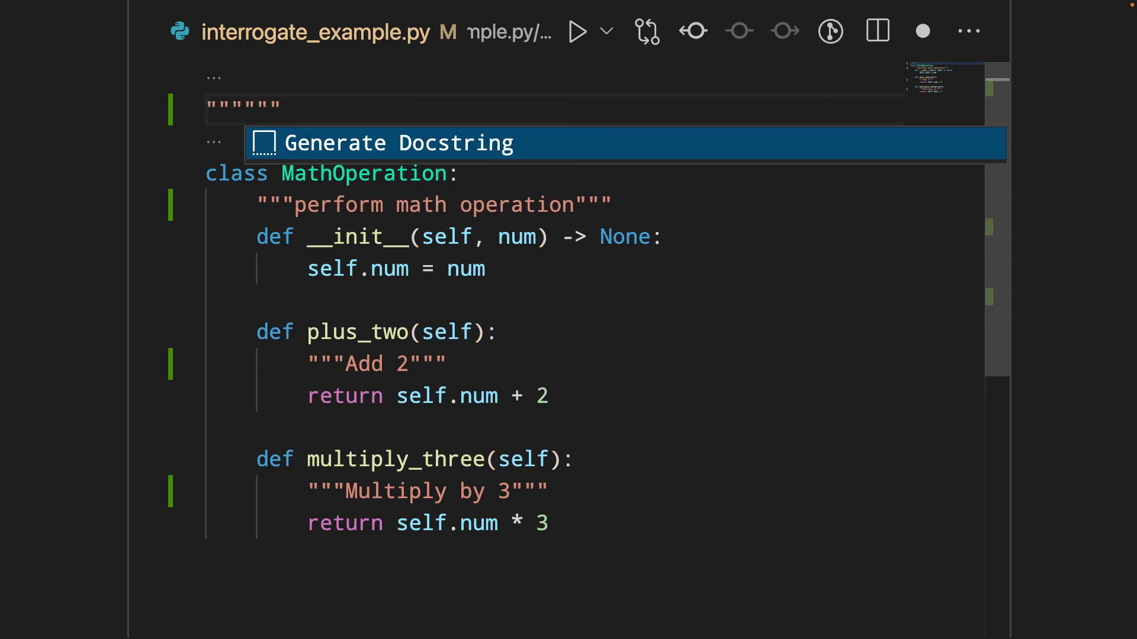
text(Example for interrogate)
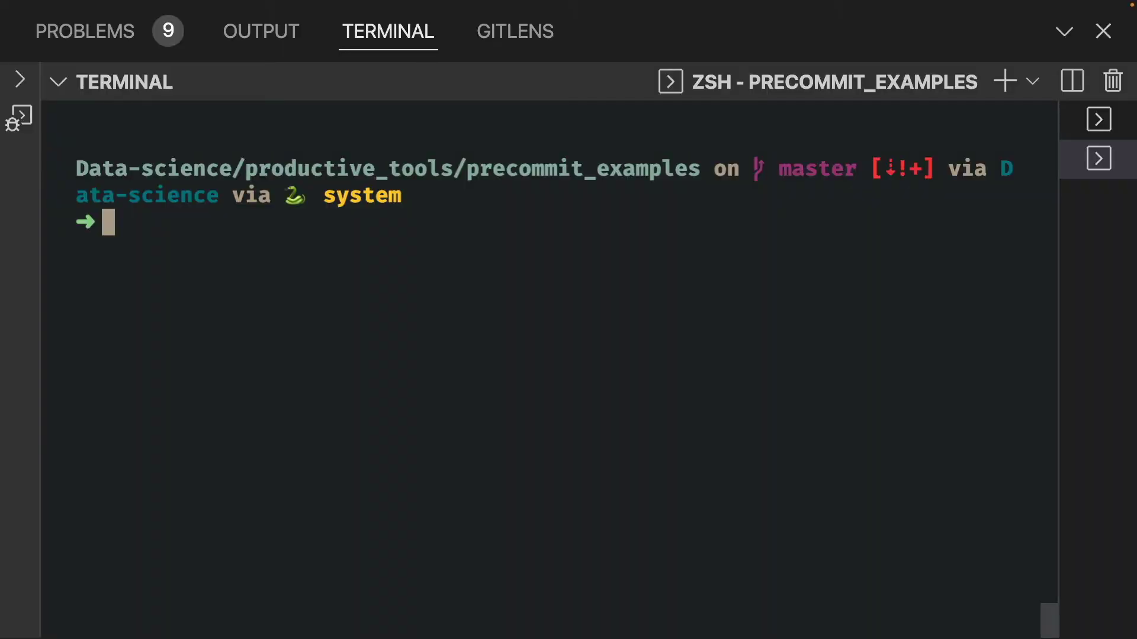
text(inte)
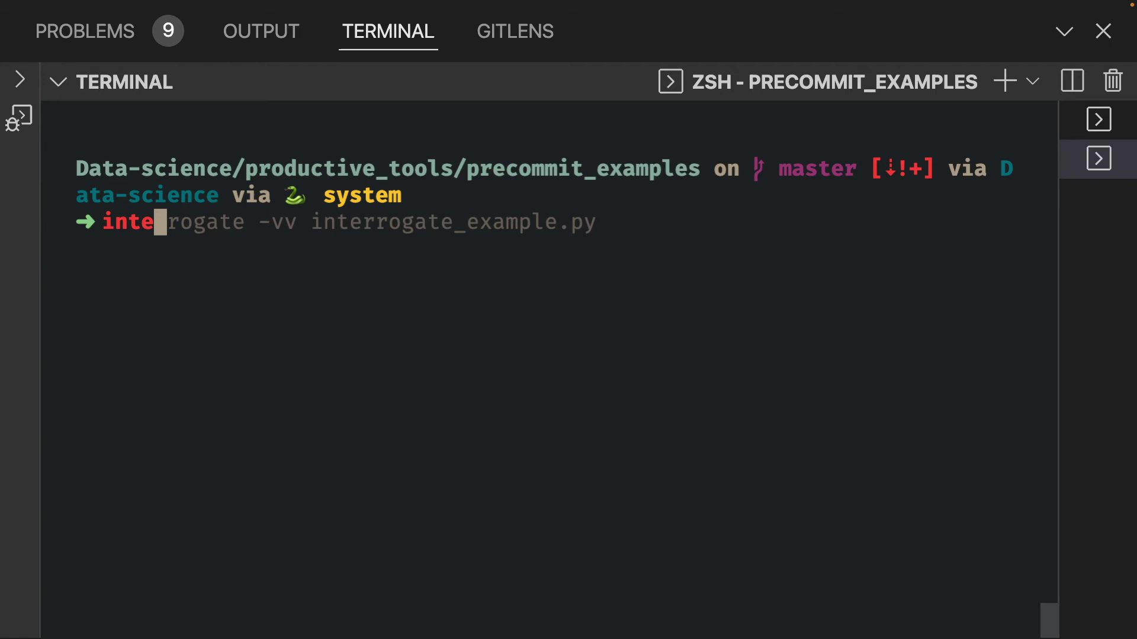
Rerun 'interrogate -vv interrogate_example.py', now passing at 80.0% with only __init__ missed.
key(Right)
key(Return)
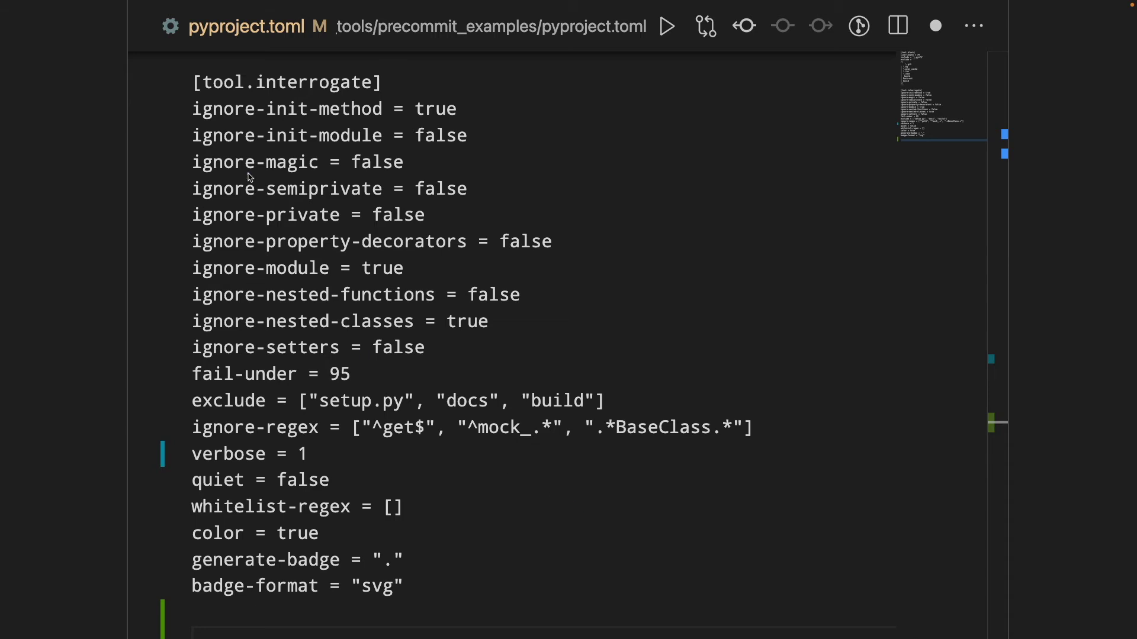
Highlight pyproject.toml's [tool.interrogate] settings: fail-under 95, excluded paths, ignore-regex patterns.
drag(176, 65, 772, 633)
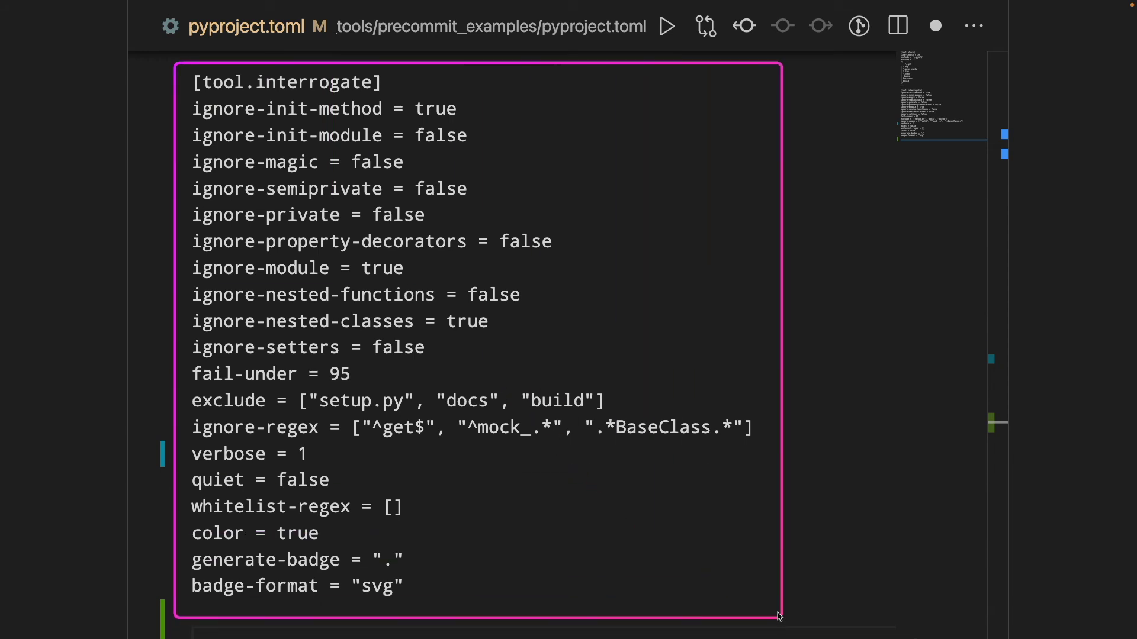
drag(185, 13, 313, 47)
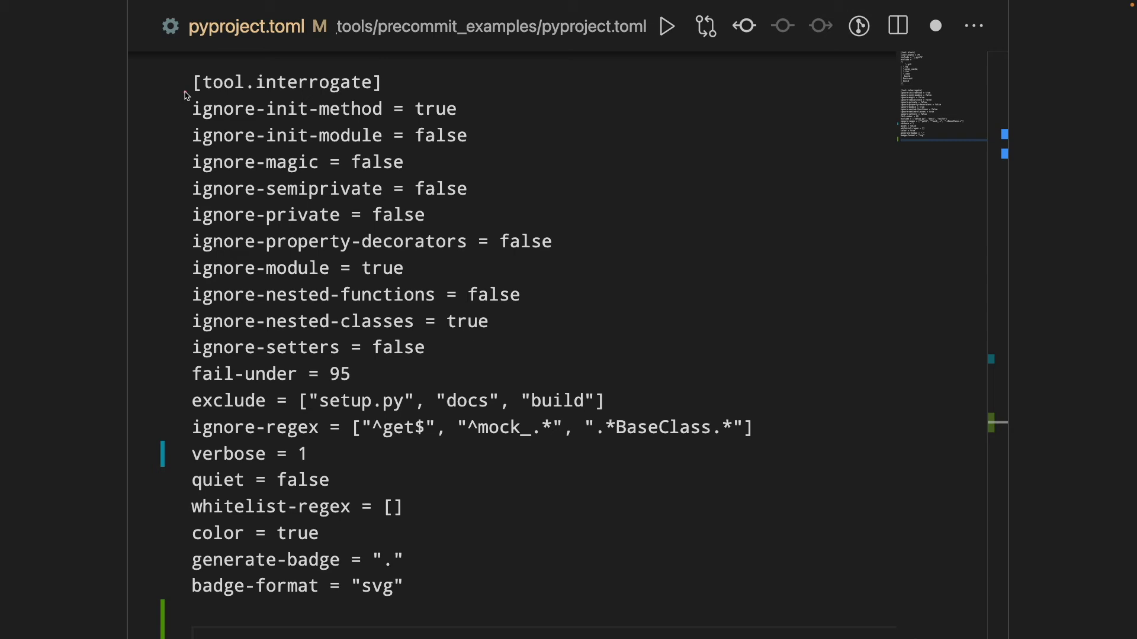
drag(186, 91, 464, 127)
drag(177, 125, 565, 368)
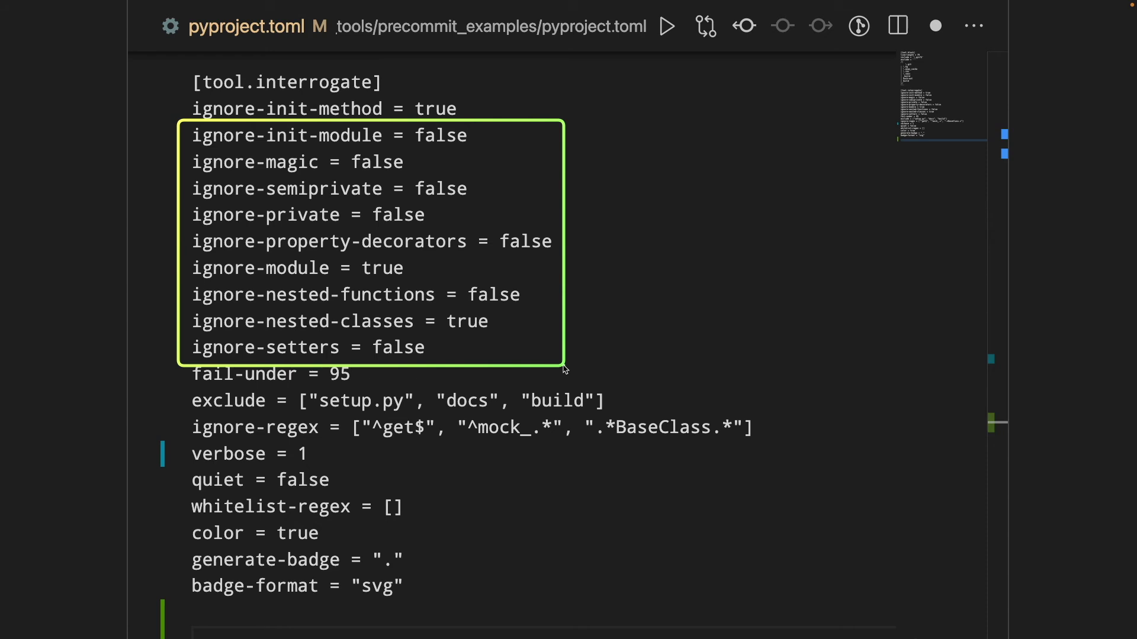
drag(180, 358, 376, 391)
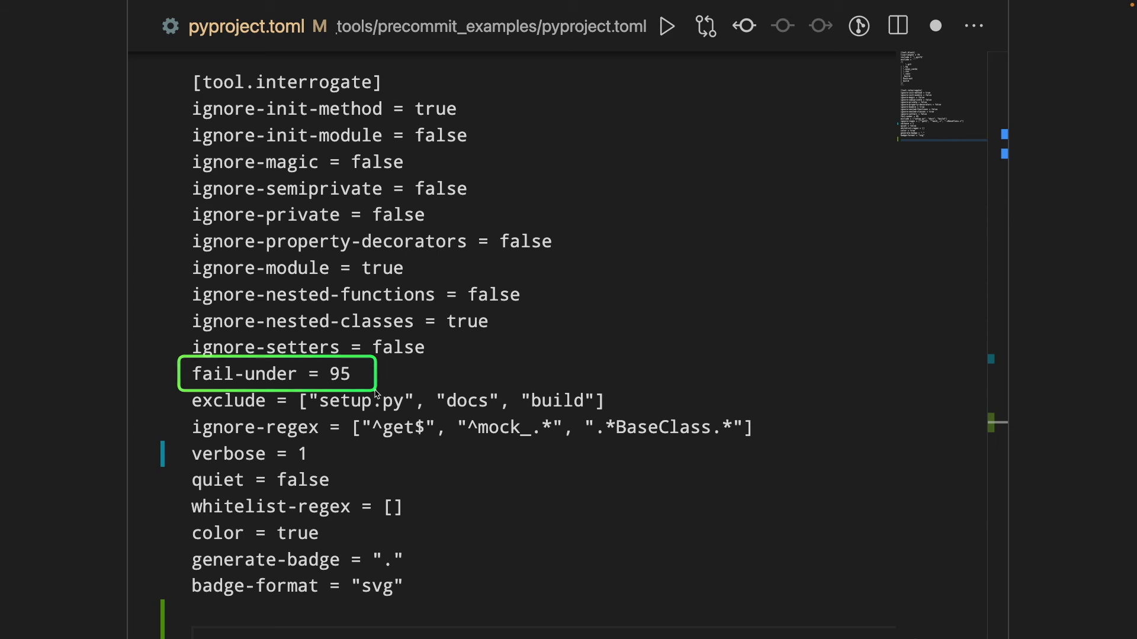
mouse_move(181, 381)
mouse_down()
mouse_move(545, 425)
mouse_move(641, 417)
mouse_up()
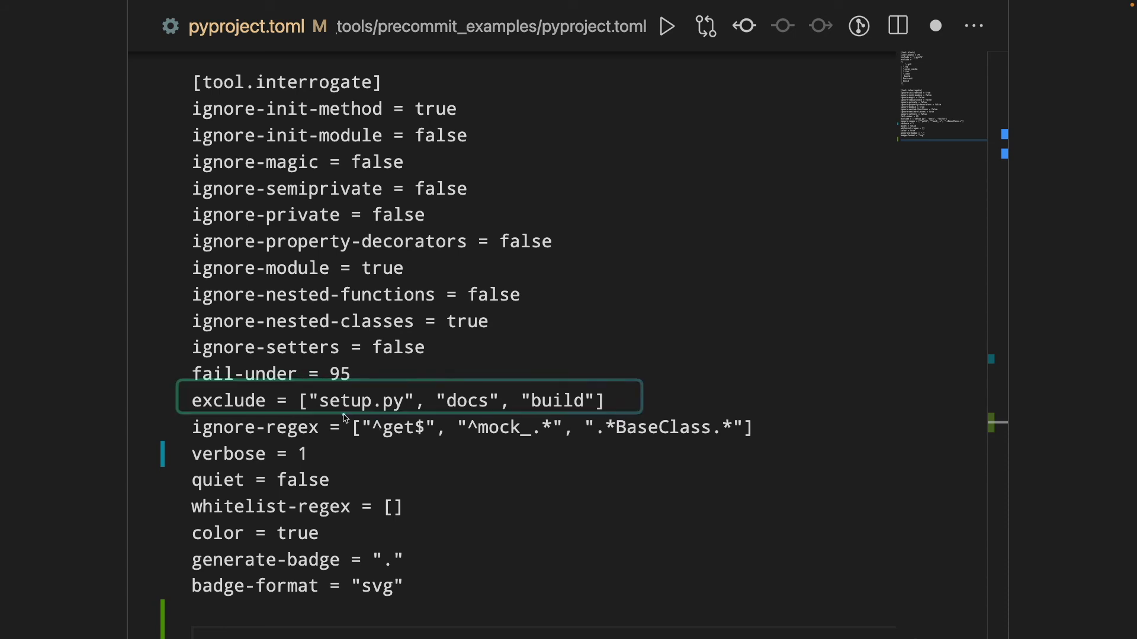
mouse_move(344, 416)
mouse_down()
mouse_move(732, 456)
mouse_move(782, 446)
mouse_up()
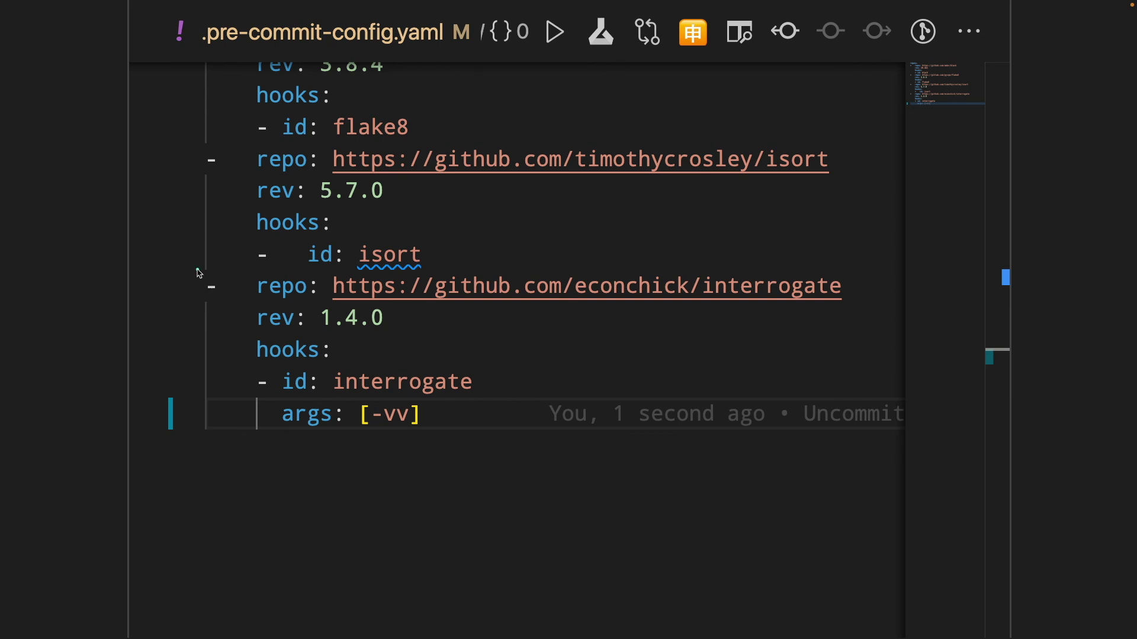
Highlight the hook entry: repo econchick/interrogate, rev 1.4.0, id interrogate, args [-vv].
drag(199, 270, 854, 441)
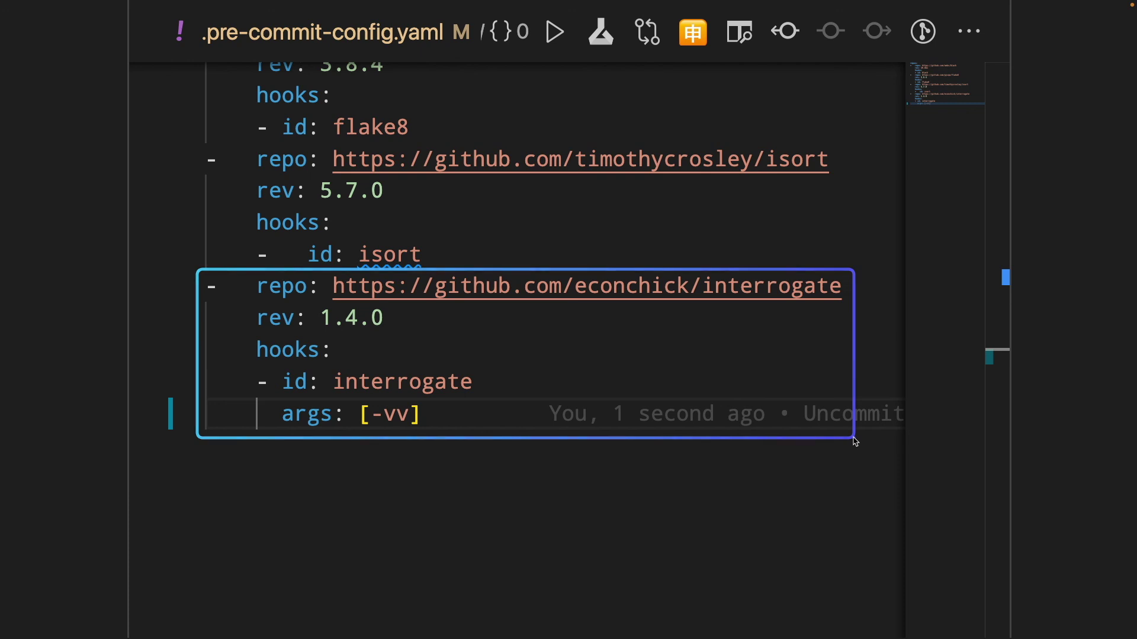
drag(276, 398, 341, 435)
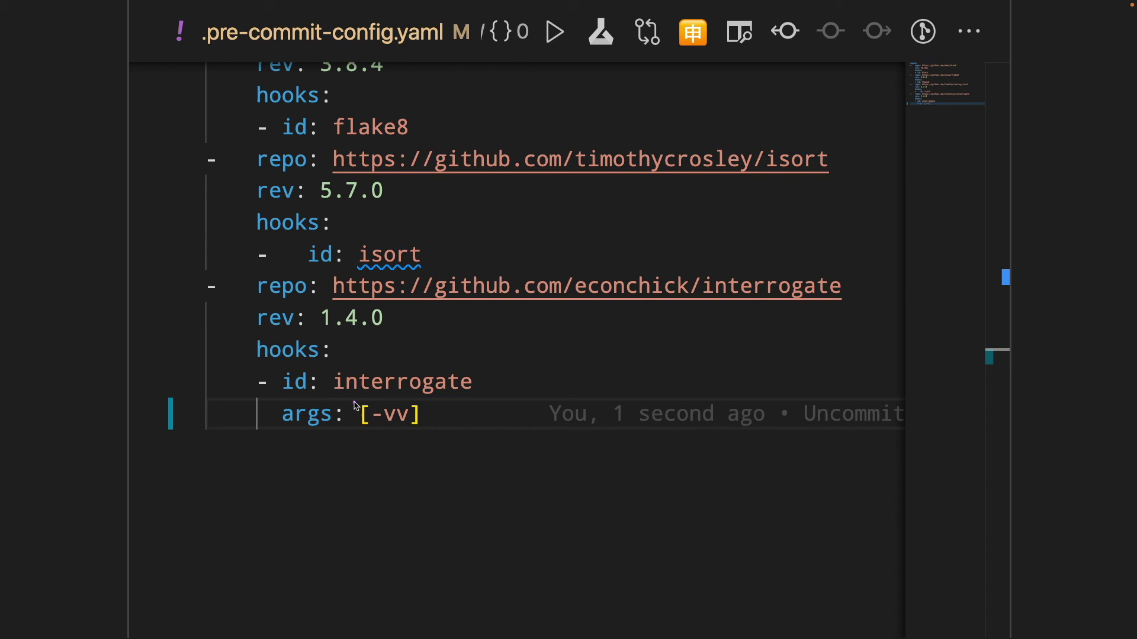
drag(326, 368, 488, 398)
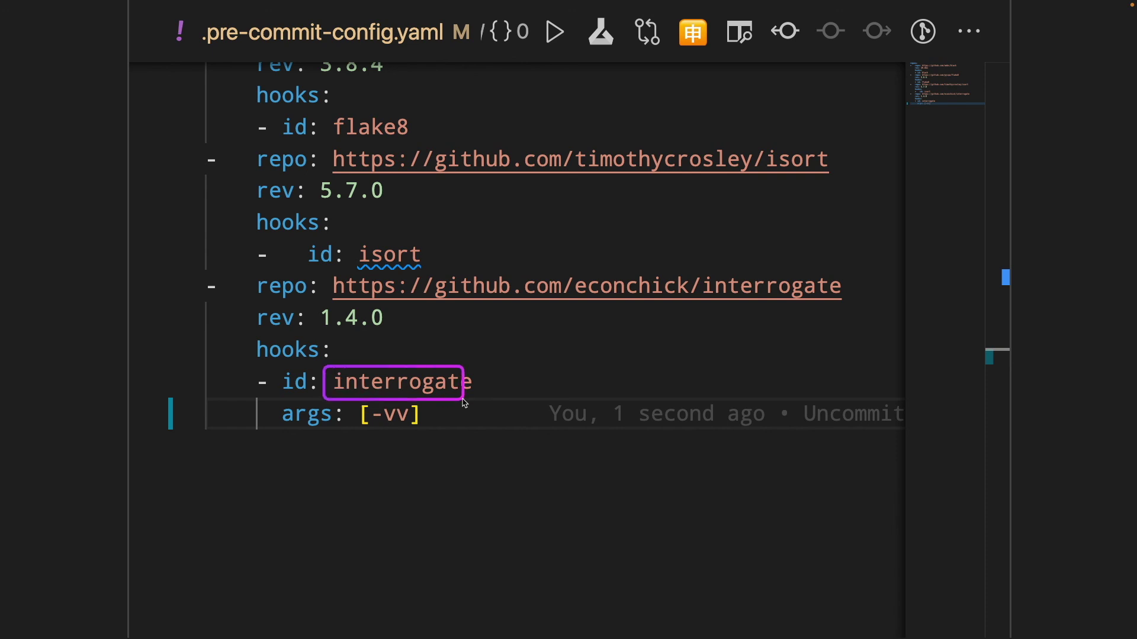
drag(366, 405, 412, 429)
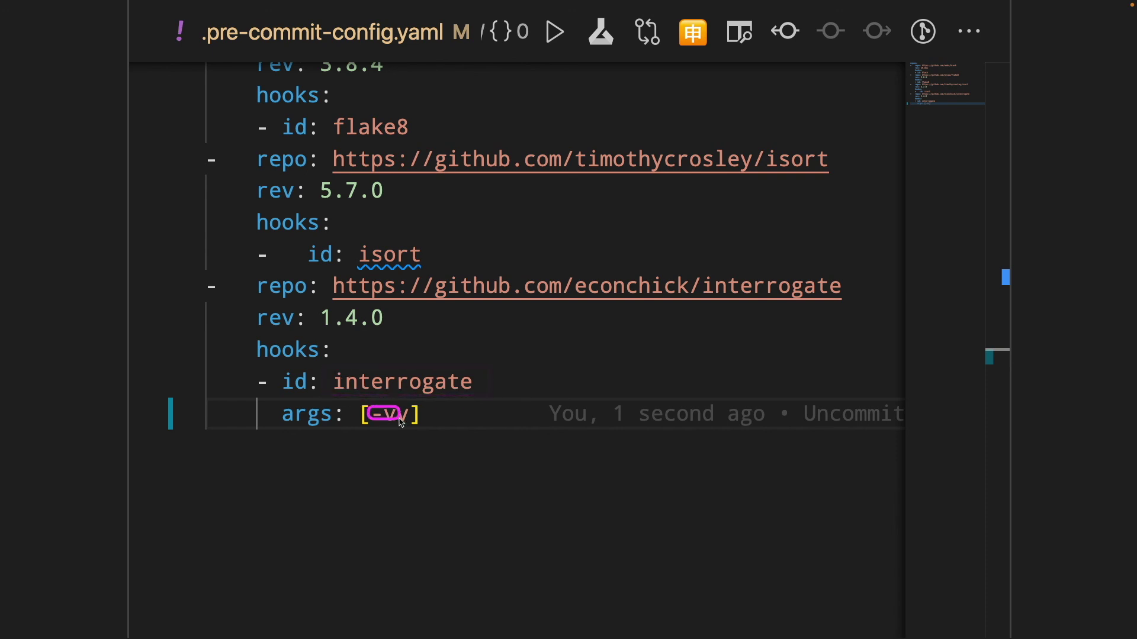